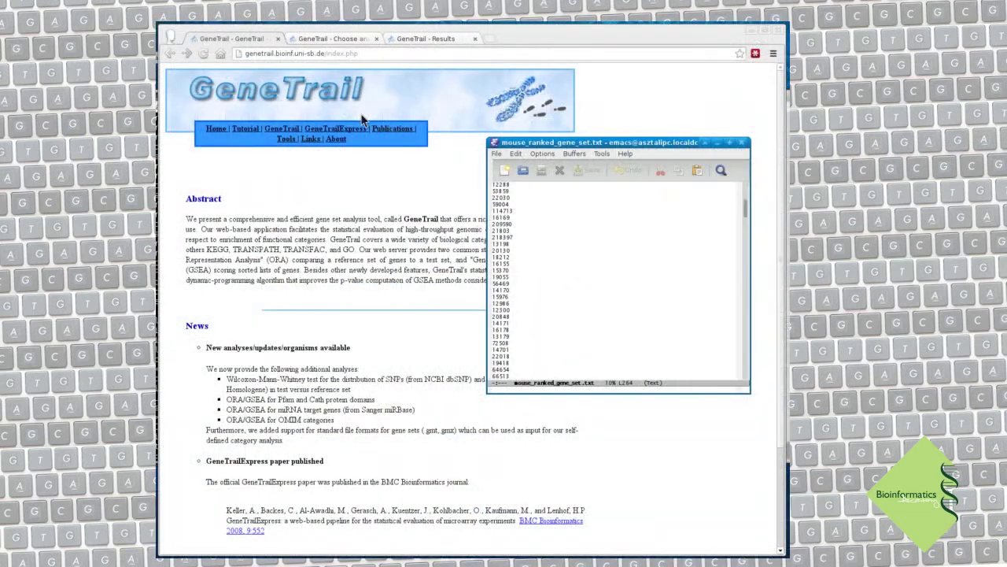
Step: Scroll through the numeric gene IDs in mouse_ranked_gene_set.txt in Emacs
scroll(555, 221, "down", 15)
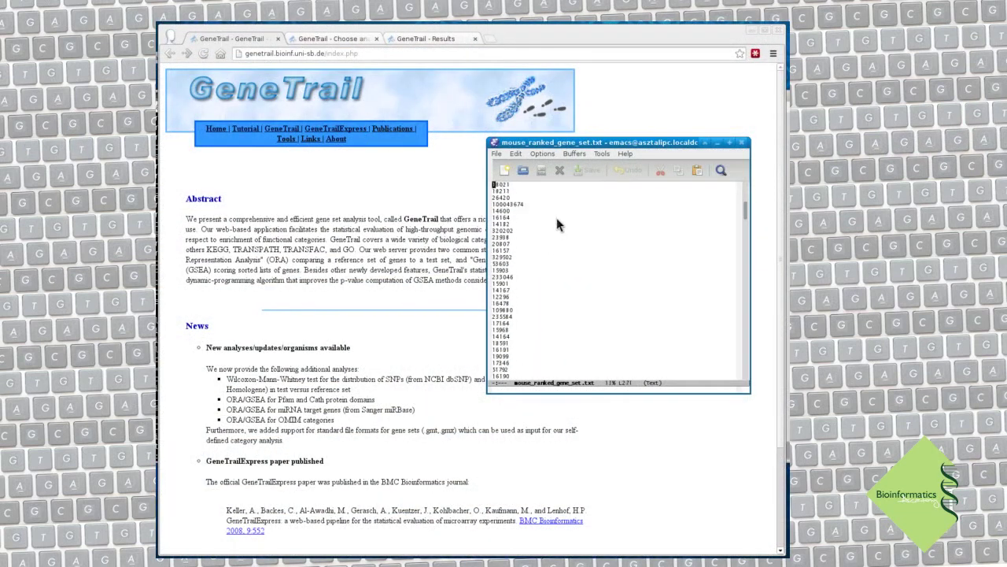
scroll(556, 228, "up", 15)
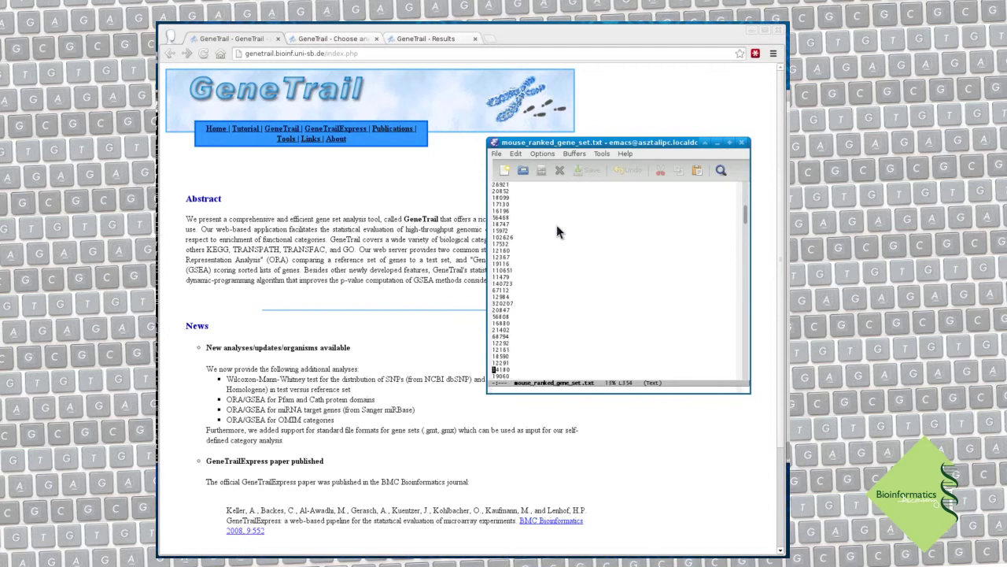
scroll(556, 229, "up", 15)
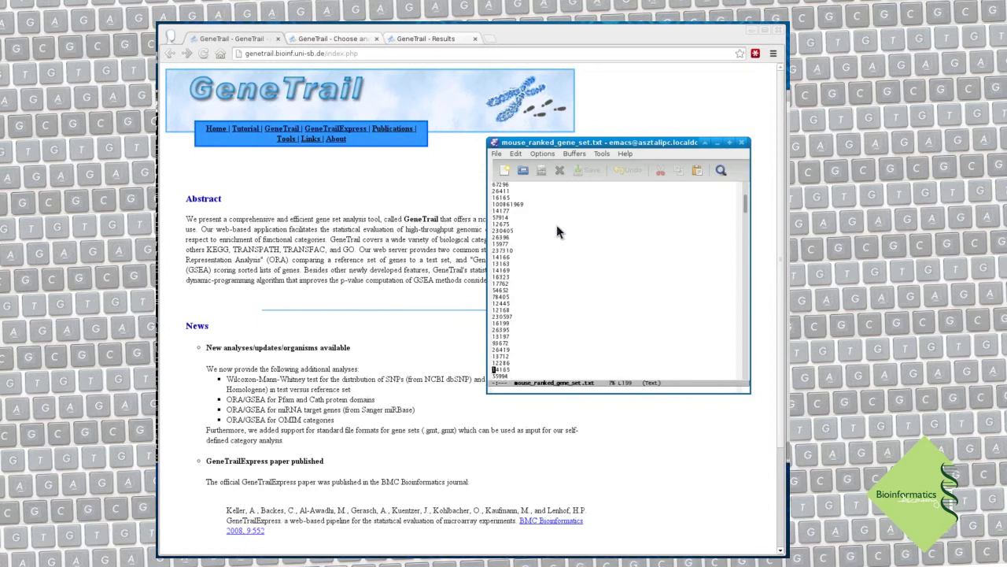
Step: From the GeneTrail start page, choose Gene Set Enrichment Analysis and proceed to organism selection
left_click(390, 169)
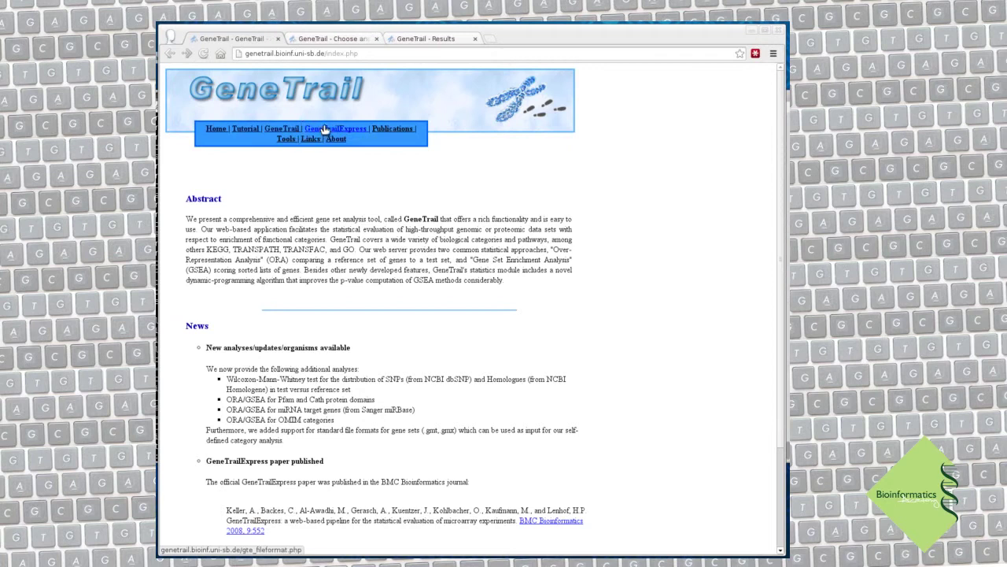
left_click(288, 129)
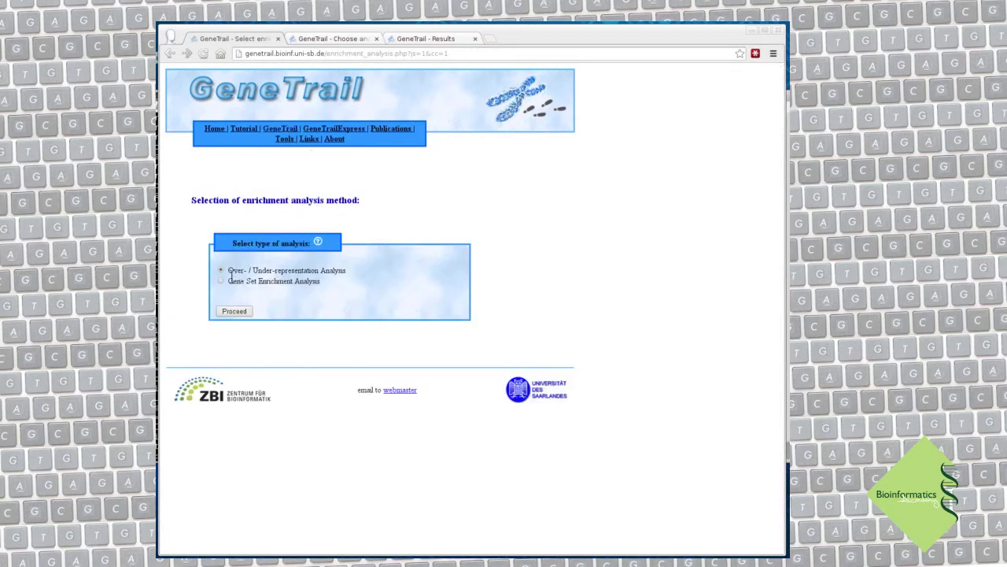
left_click_drag(228, 270, 358, 271)
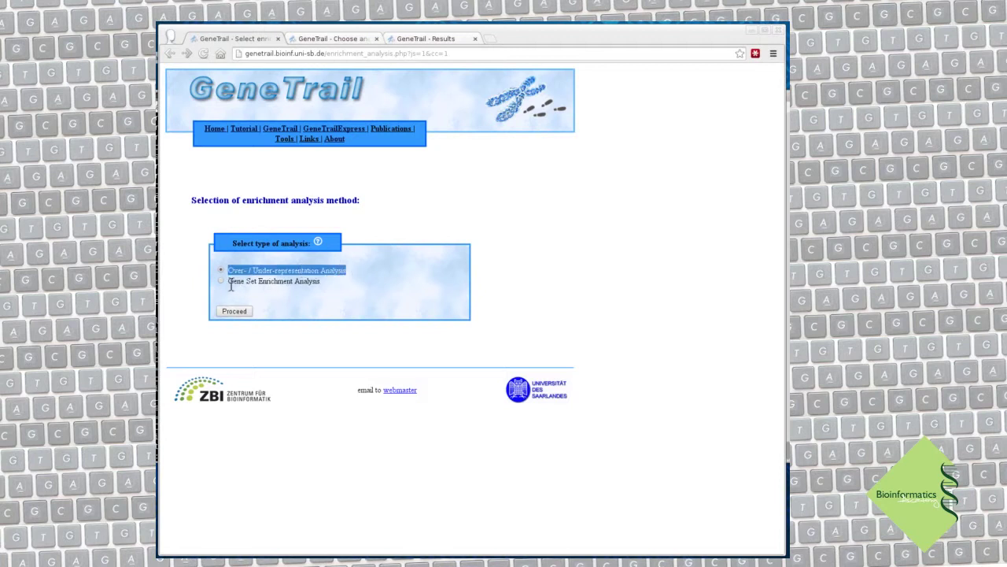
left_click_drag(227, 281, 352, 284)
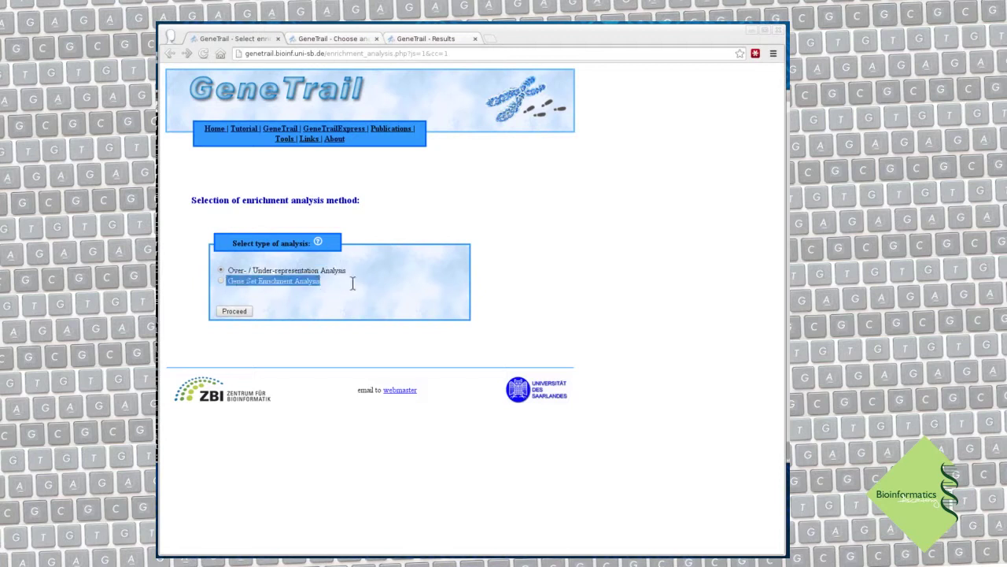
left_click(221, 282)
left_click(241, 310)
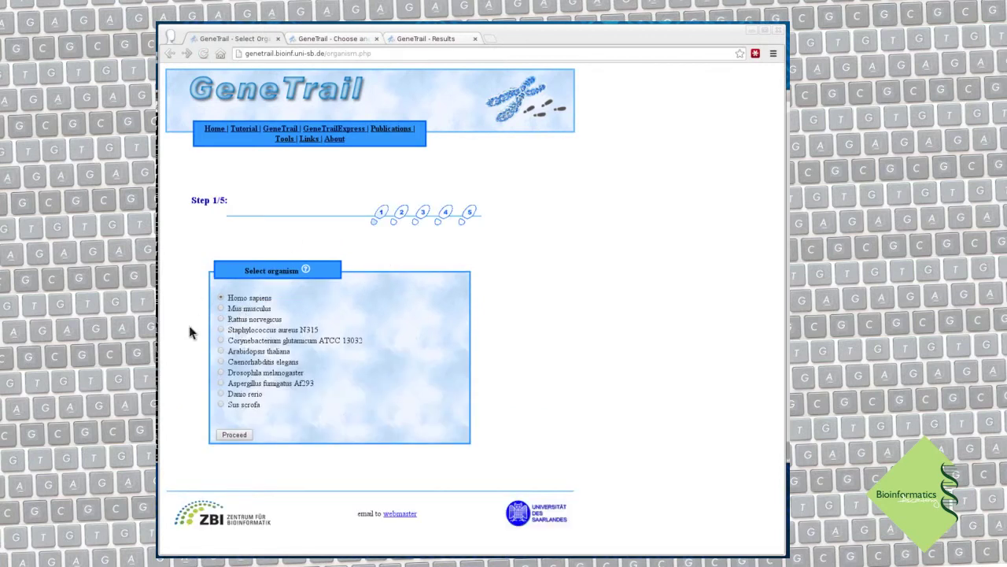
Step: Choose Mus musculus as the organism and continue
left_click_drag(245, 271, 291, 272)
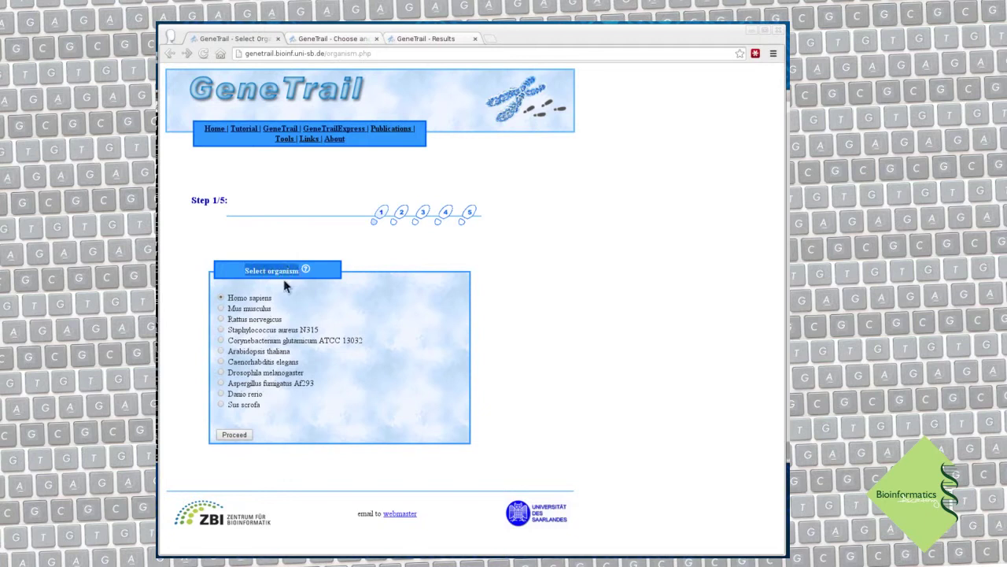
triple_click(235, 308)
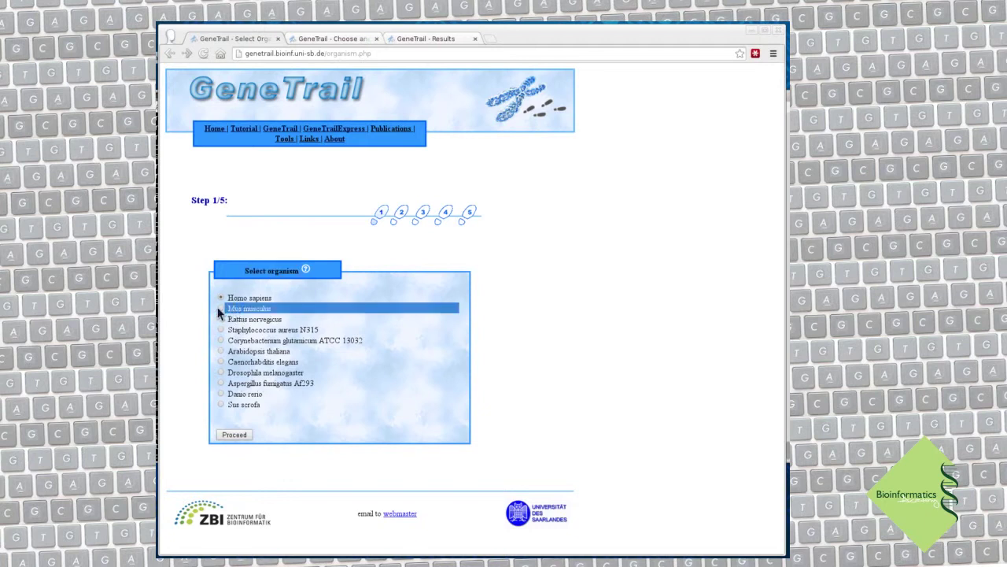
left_click(238, 432)
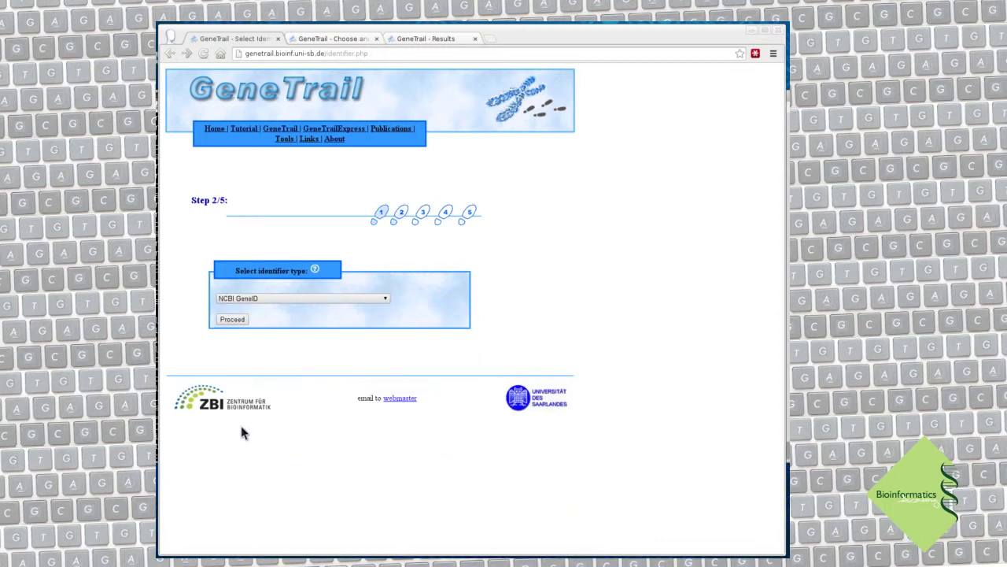
Step: Keep NCBI GeneID as the identifier type and continue
left_click(298, 299)
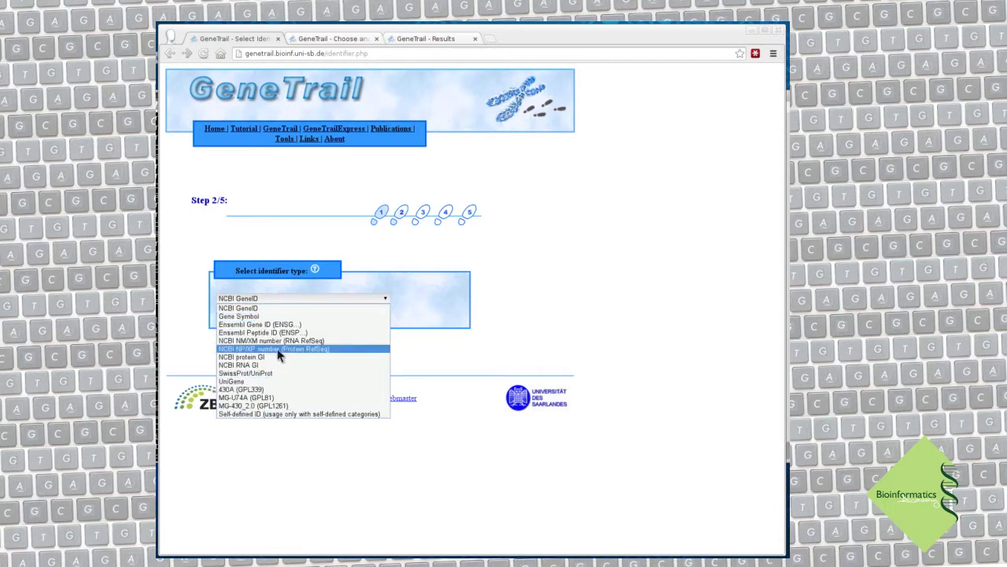
left_click(273, 307)
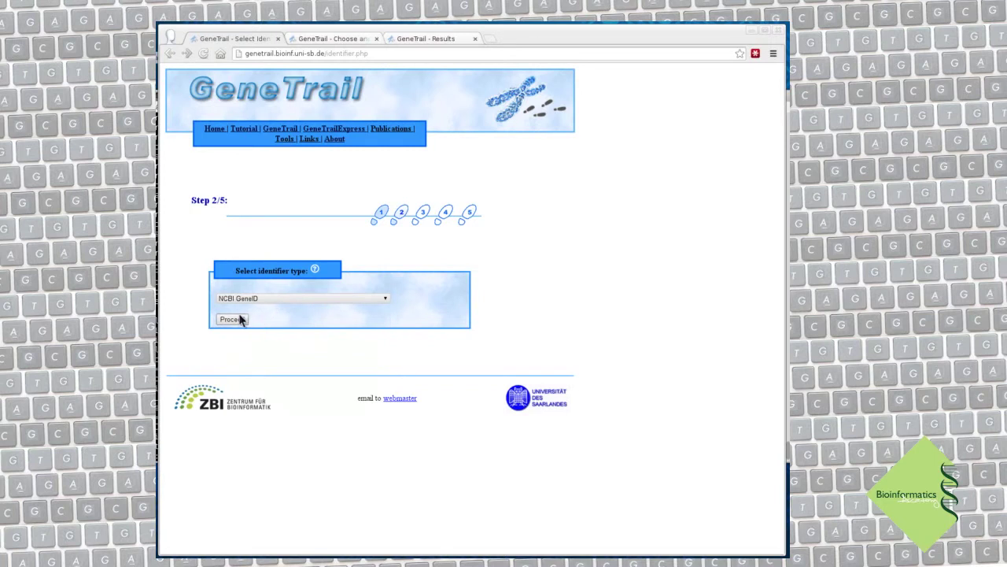
left_click(233, 320)
Step: Upload mouse_ranked_genes.txt from the Enrichment folder as the test set
left_click(304, 307)
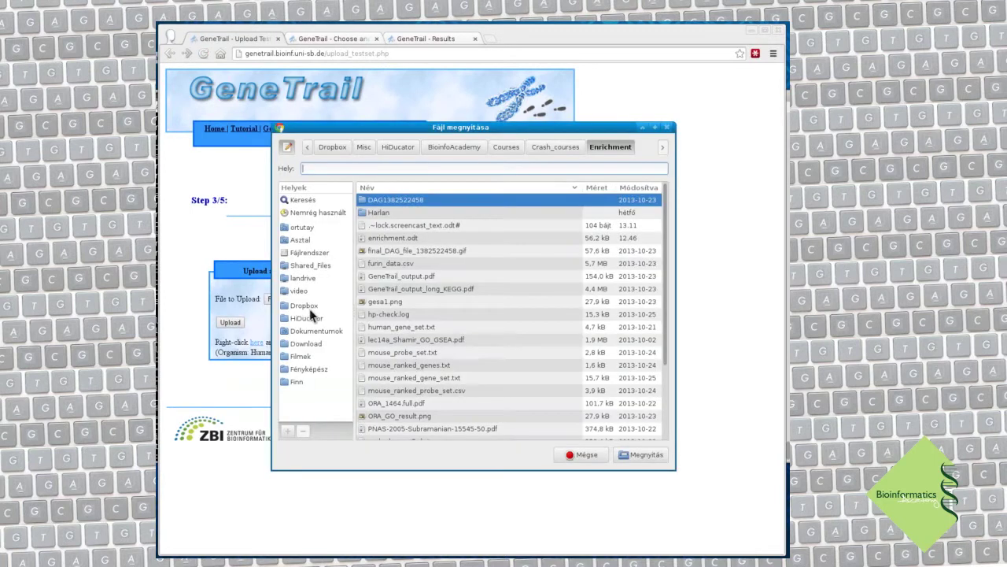
left_click(411, 366)
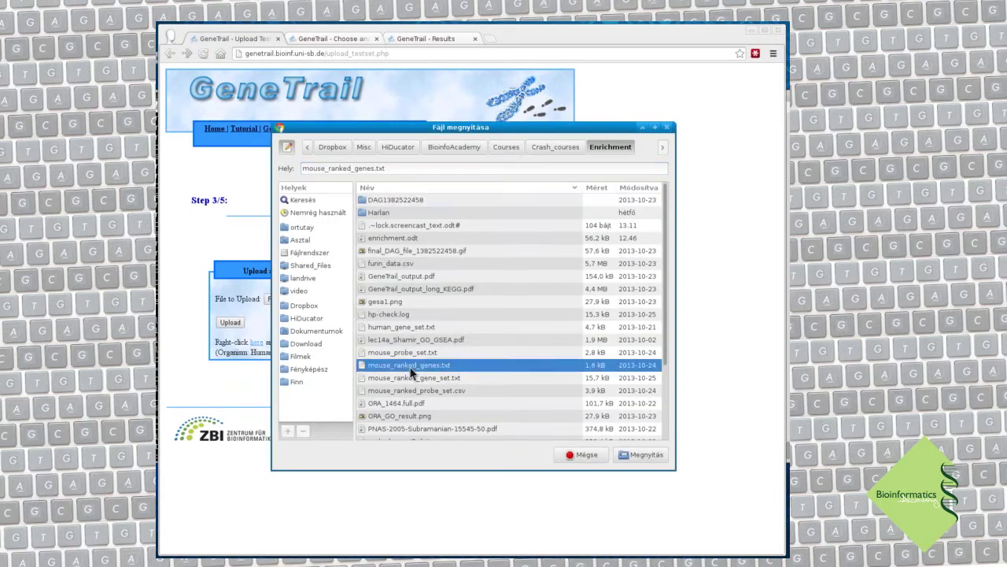
left_click(632, 454)
left_click(322, 38)
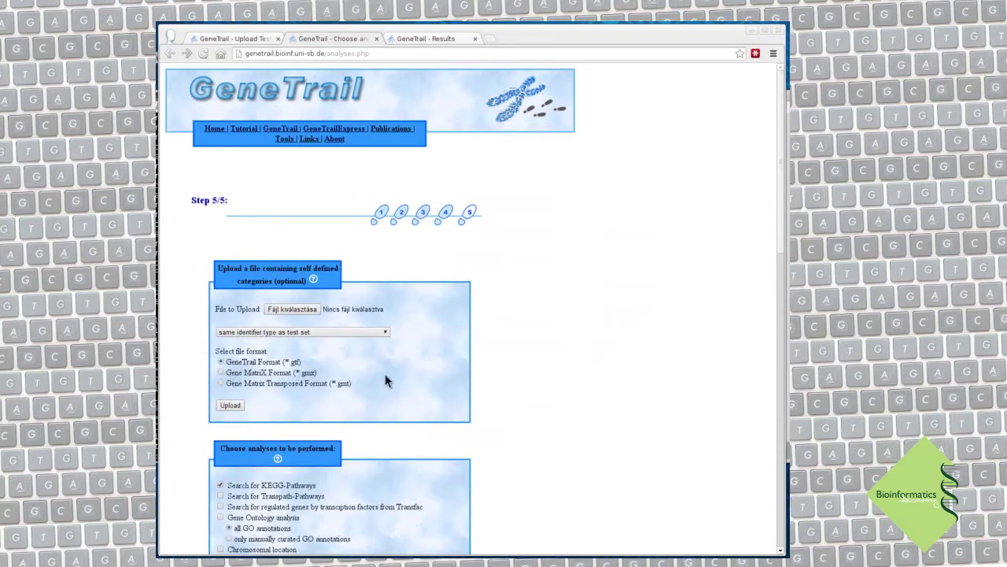
Step: Request KEGG pathway search with median gene position, then scroll to the p-value adjustment section
scroll(496, 281, "down", 4)
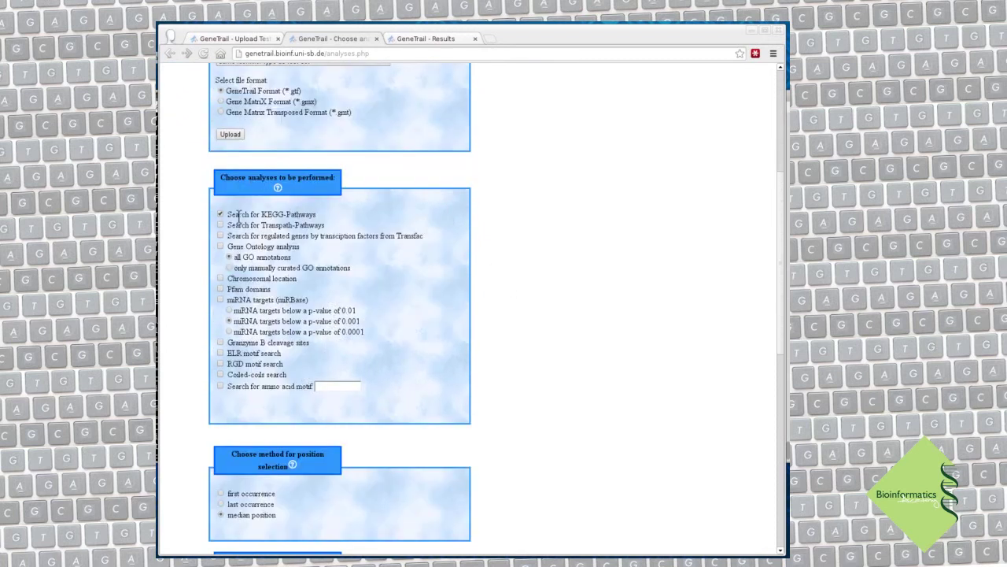
left_click_drag(228, 216, 336, 219)
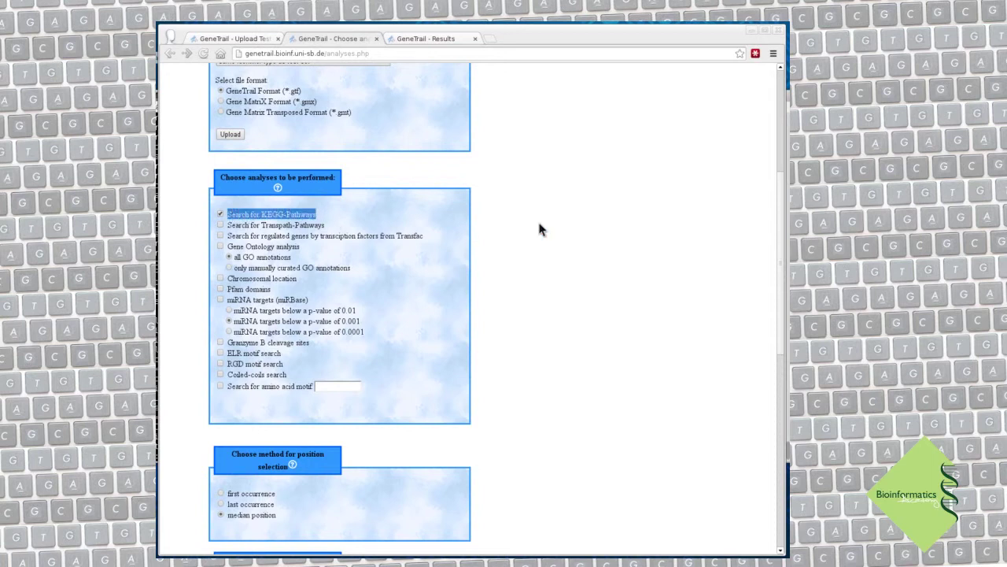
scroll(537, 219, "down", 1)
scroll(532, 223, "down", 3)
scroll(534, 219, "down", 2)
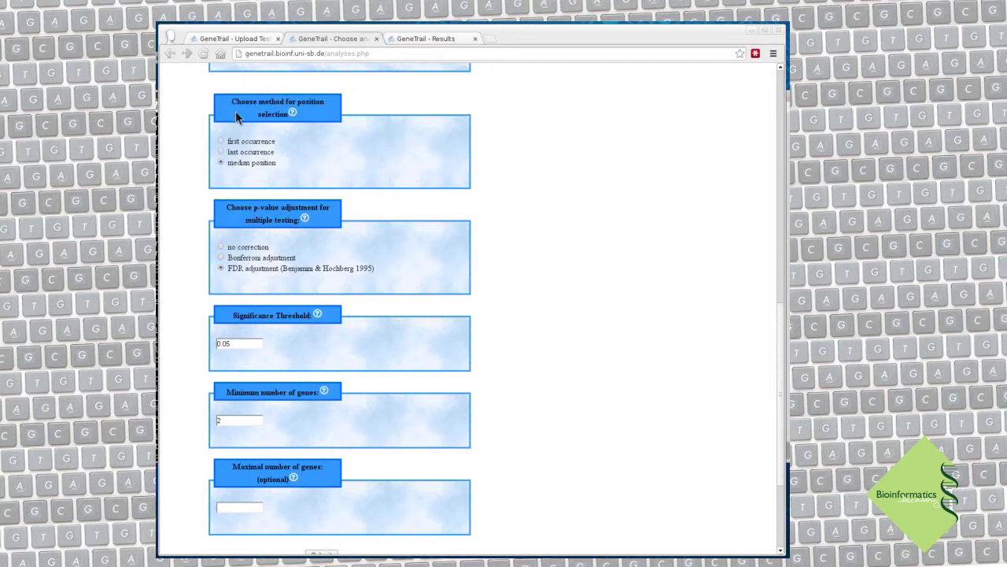
left_click(220, 151)
left_click(220, 162)
scroll(453, 184, "down", 2)
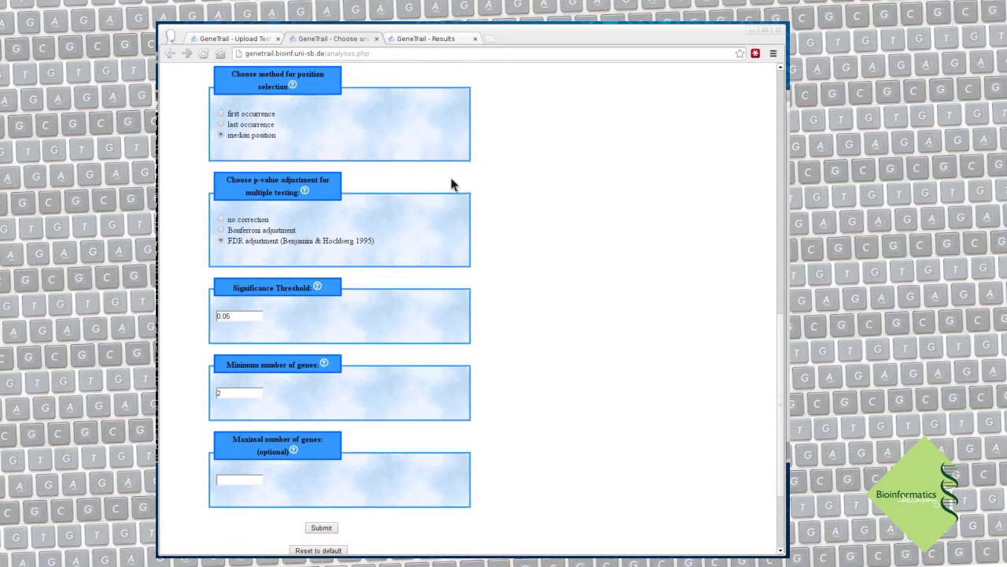
scroll(453, 184, "down", 2)
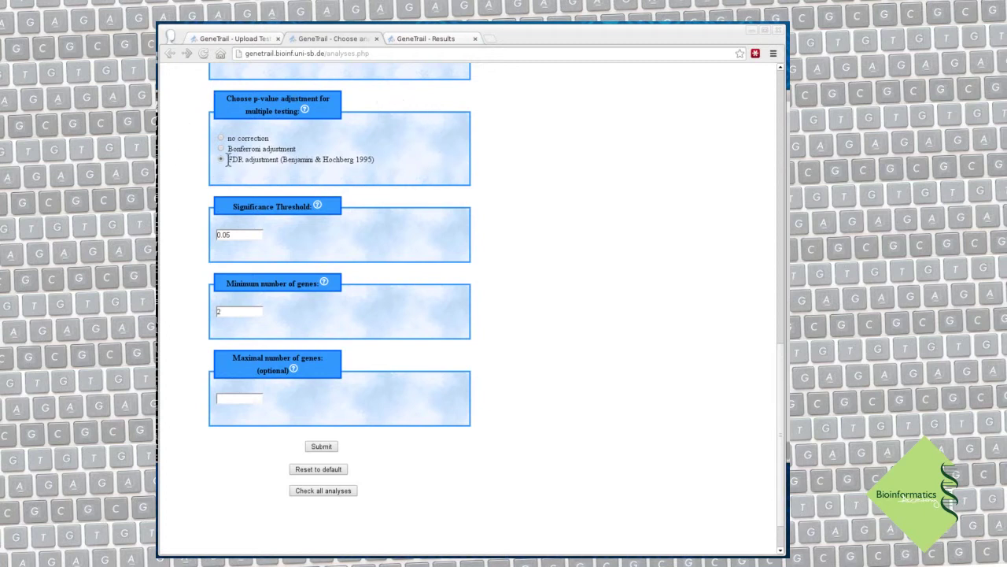
Step: Leave the FDR adjustment and 0.05 significance threshold unchanged
left_click_drag(227, 157, 385, 160)
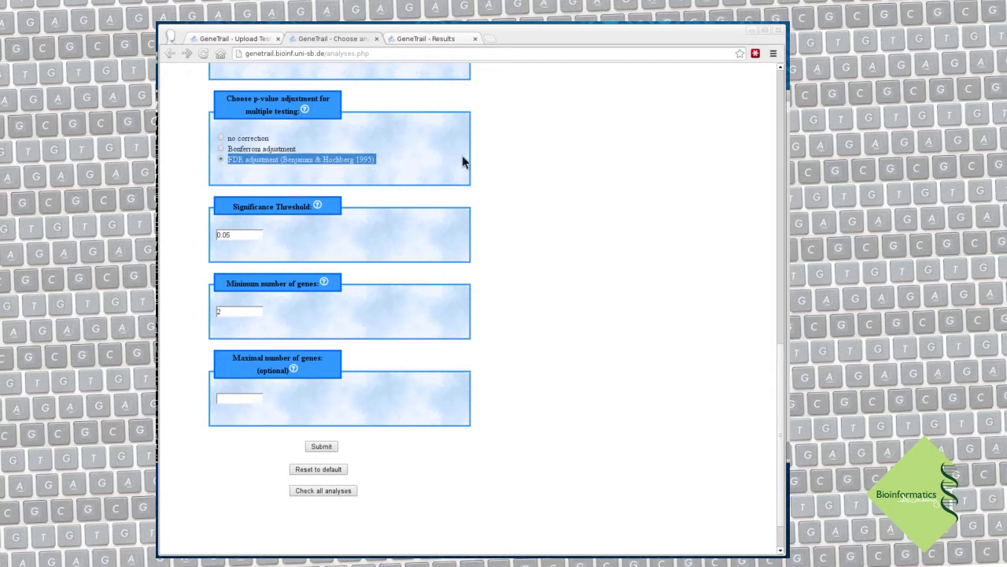
scroll(462, 159, "down", 2)
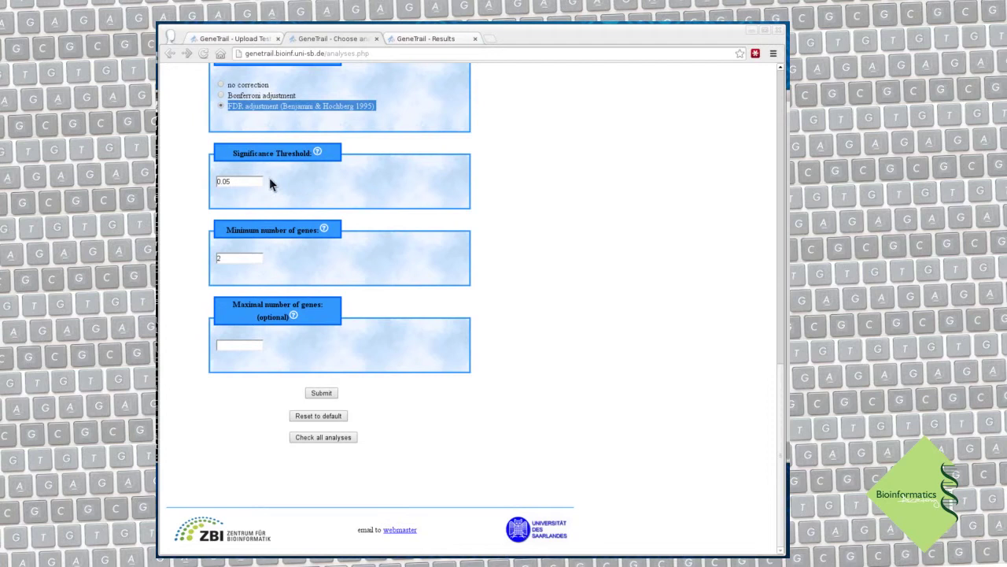
left_click_drag(250, 181, 226, 183)
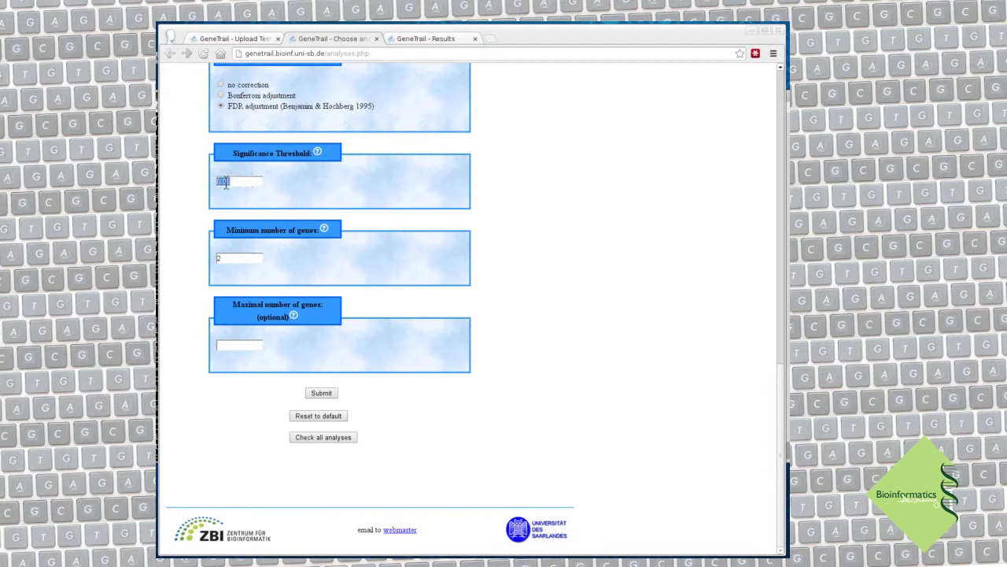
left_click(374, 203)
Step: Change the minimum number of genes from 2 to 30 and submit the analysis
left_click(243, 344)
left_click(244, 254)
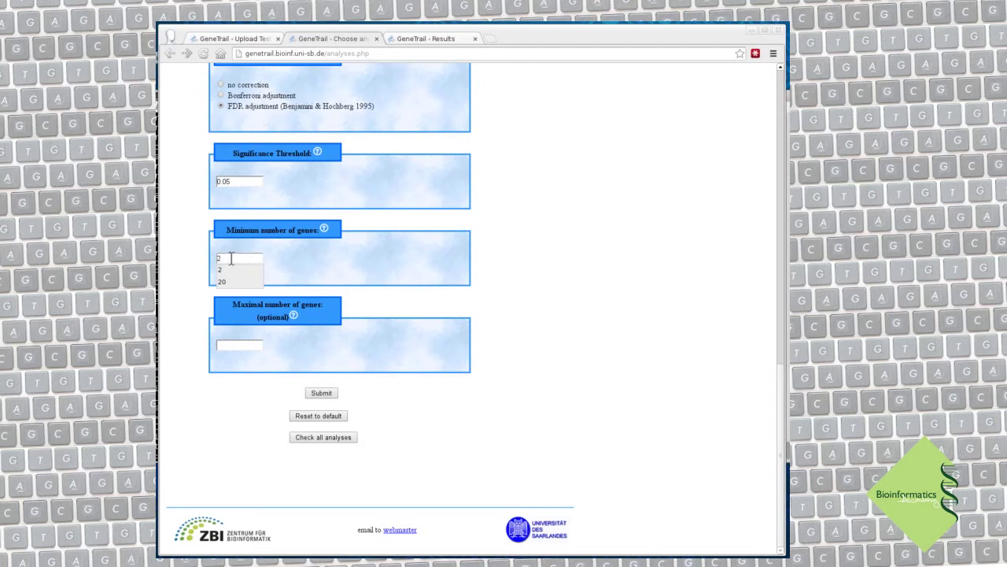
key("BackSpace")
type("30")
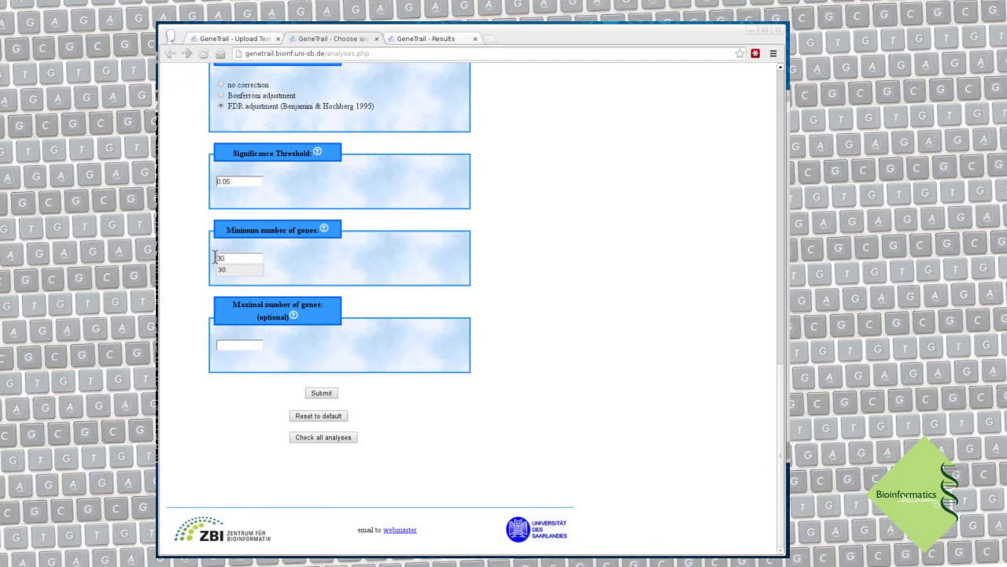
left_click(222, 270)
left_click(226, 346)
left_click(323, 393)
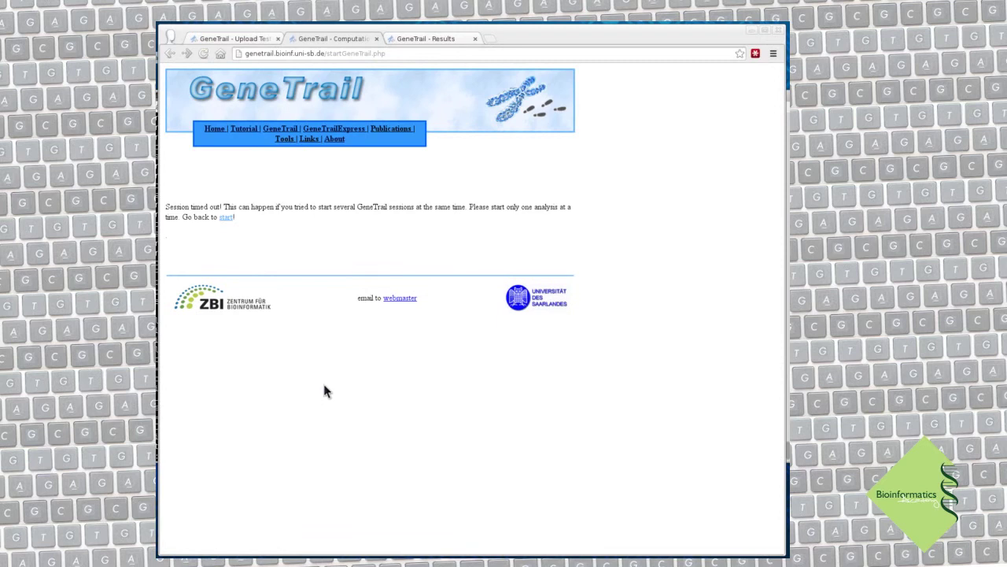
Step: Open the GeneTrail - Results tab and scan the parameters, testset summary and KEGG table
left_click(407, 39)
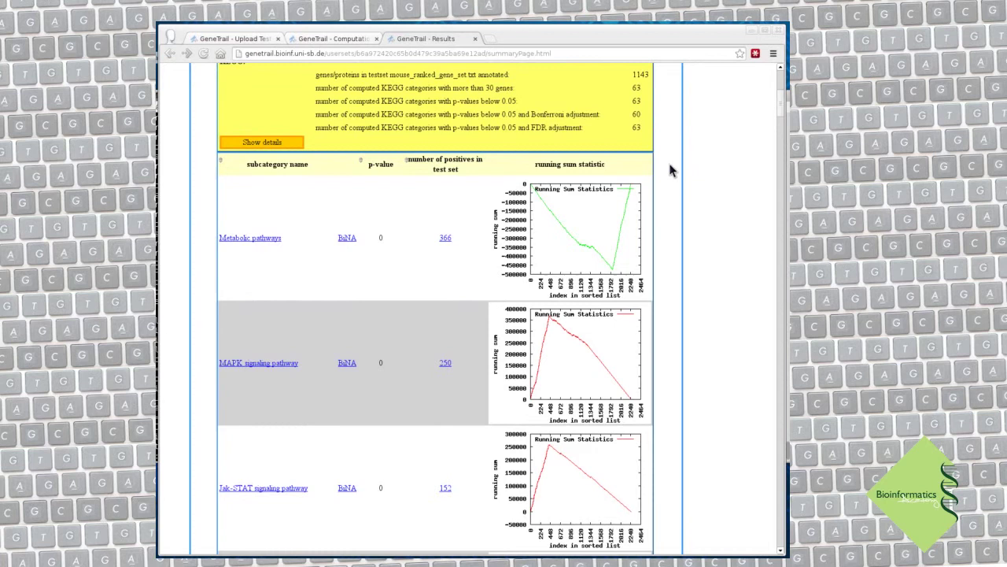
scroll(667, 172, "up", 1)
scroll(667, 172, "up", 4)
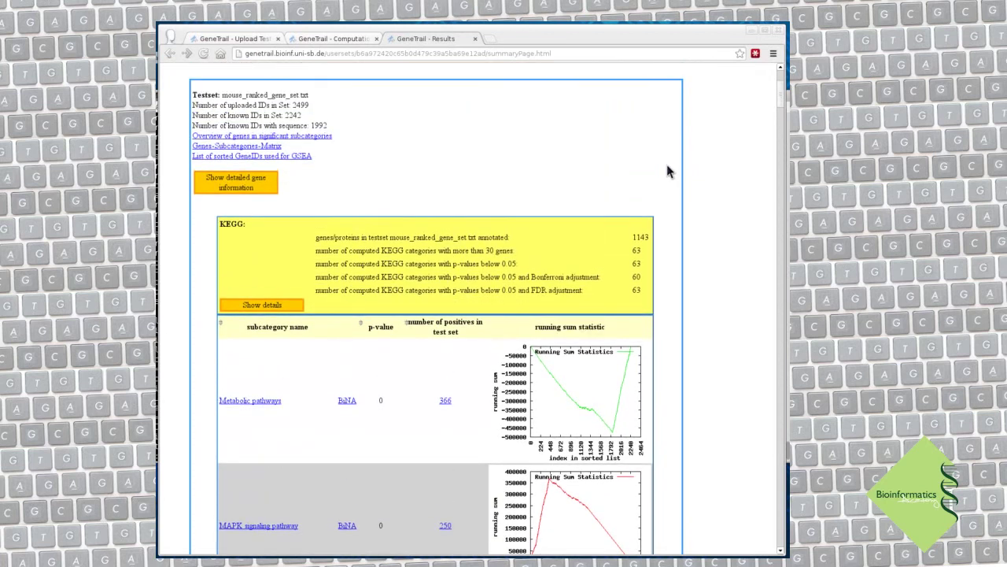
scroll(665, 175, "up", 1)
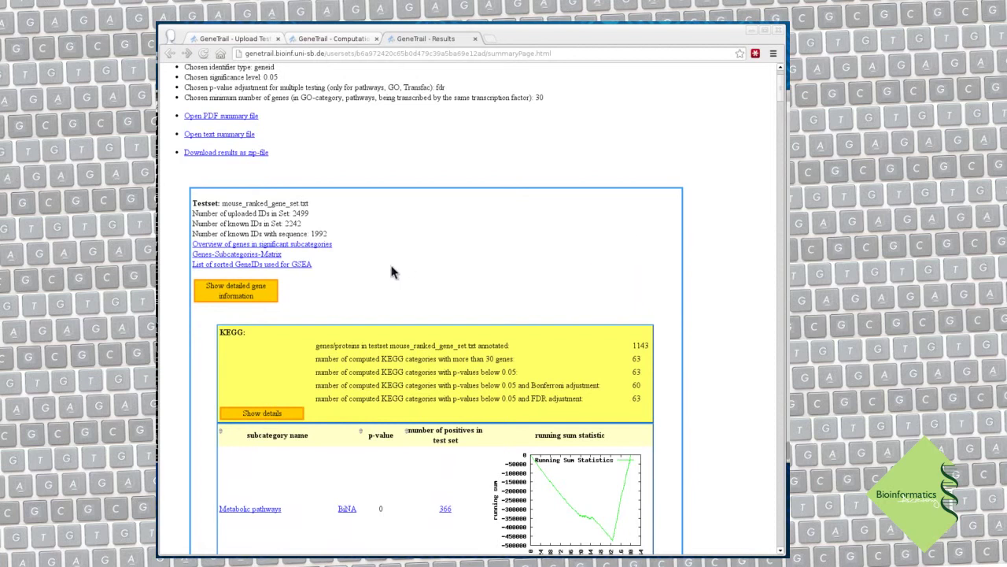
scroll(376, 275, "up", 2)
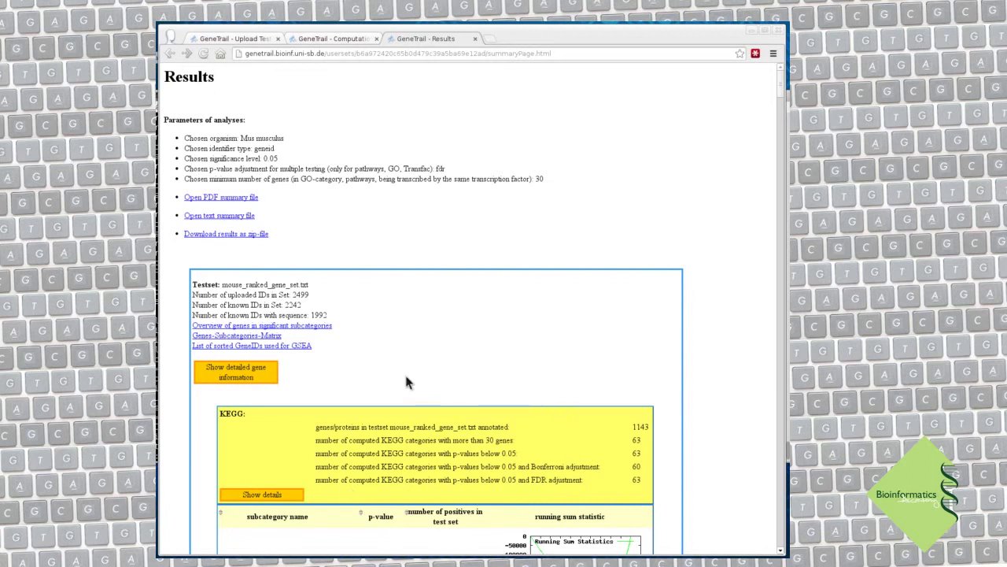
scroll(724, 330, "down", 5)
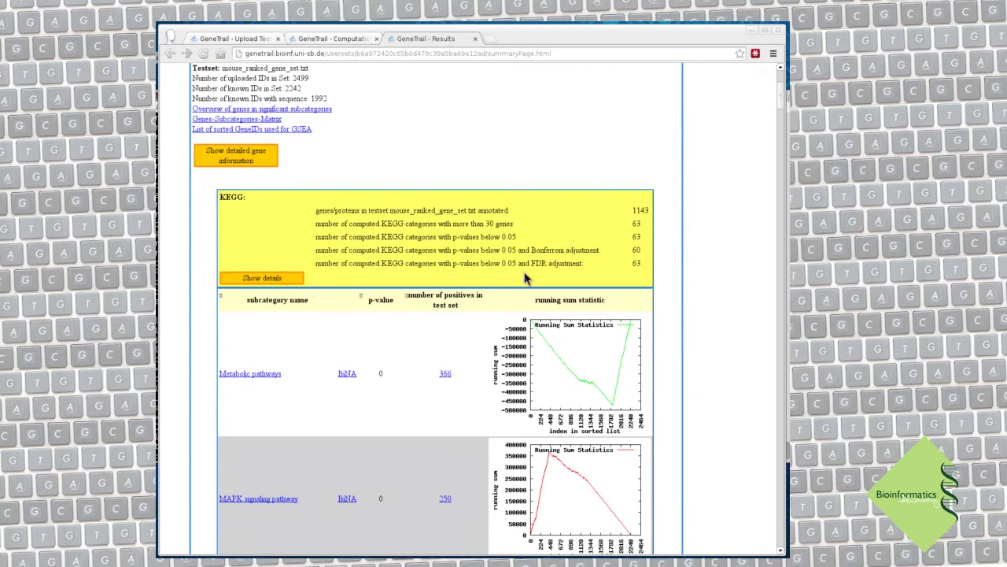
scroll(742, 225, "down", 5)
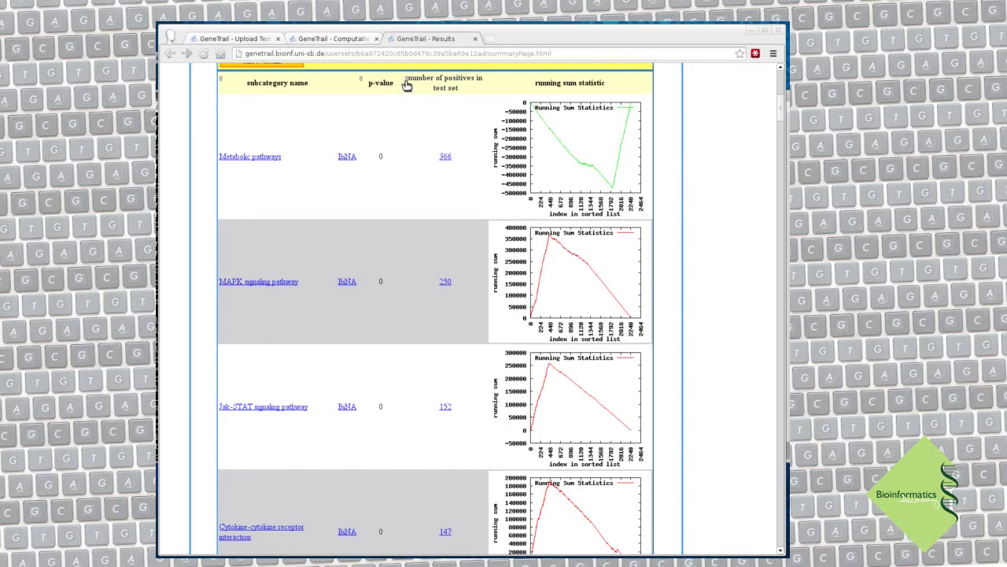
Step: Sort the KEGG table by number of positives in test set, largest first
left_click(407, 84)
left_click(407, 82)
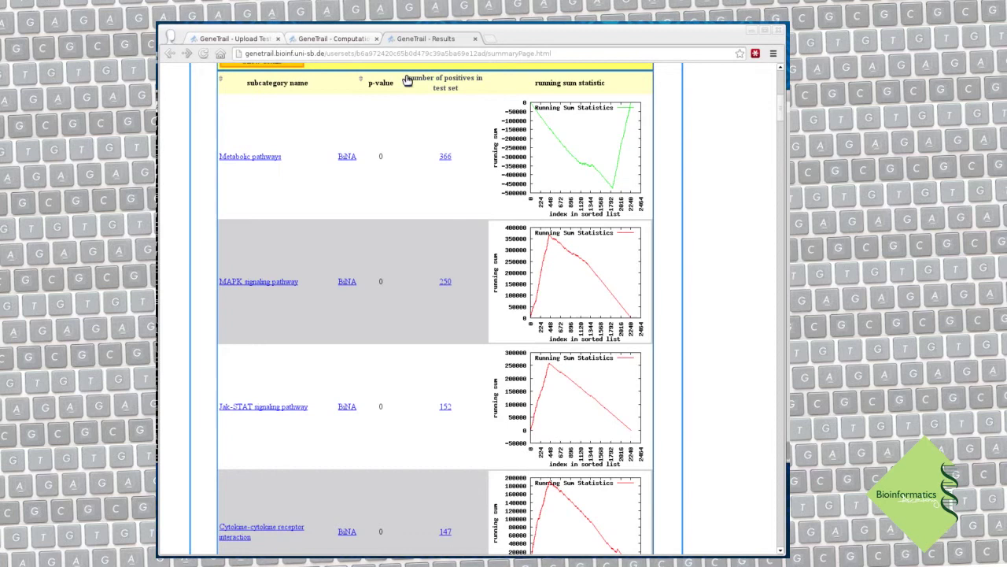